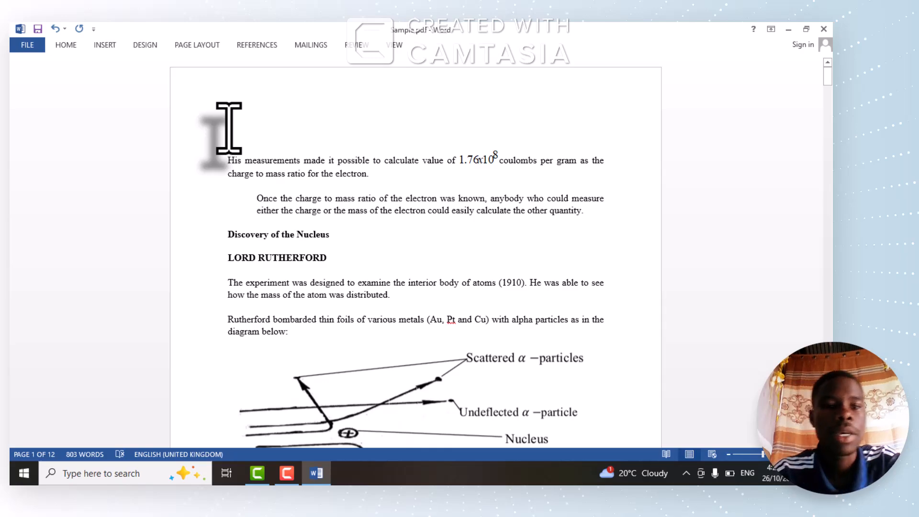
Open the Table of Figures settings for the empty line above the first paragraph and review the print preview and available formats
left_click(257, 45)
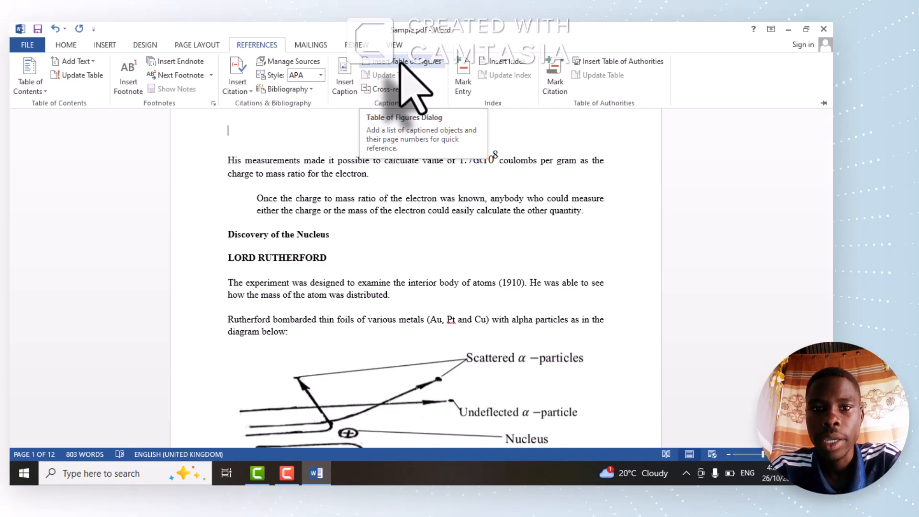
left_click(401, 63)
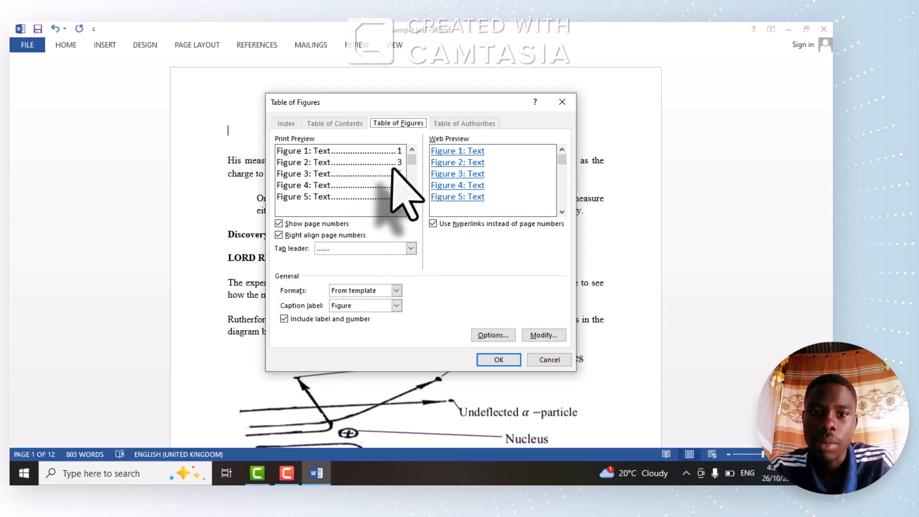
left_click(413, 161)
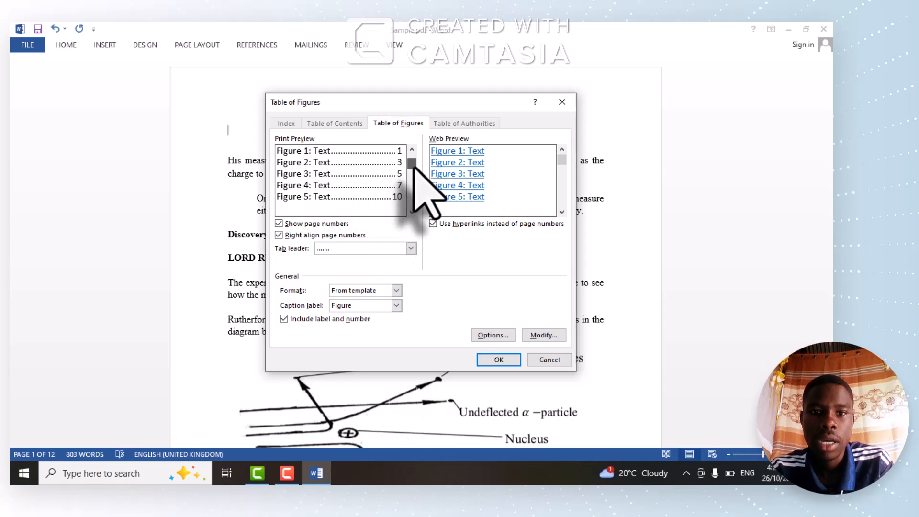
left_click_drag(414, 166, 419, 148)
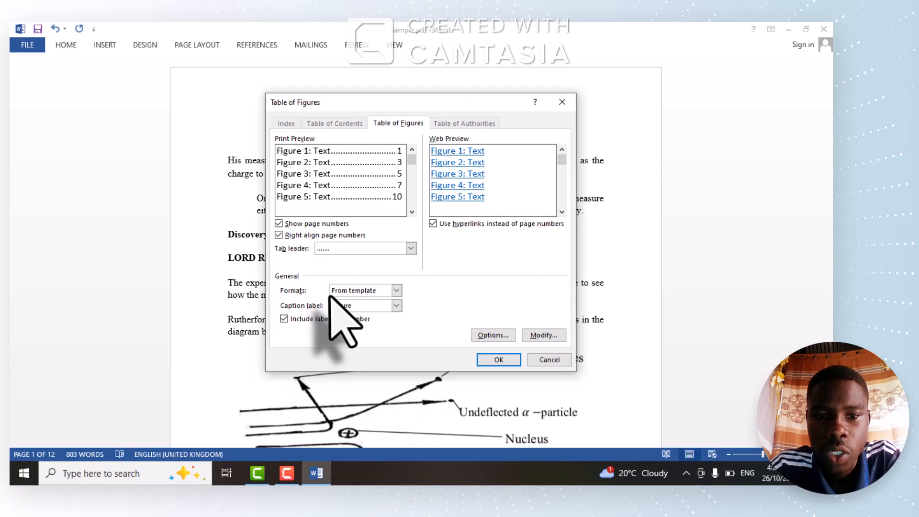
left_click(397, 291)
left_click(396, 291)
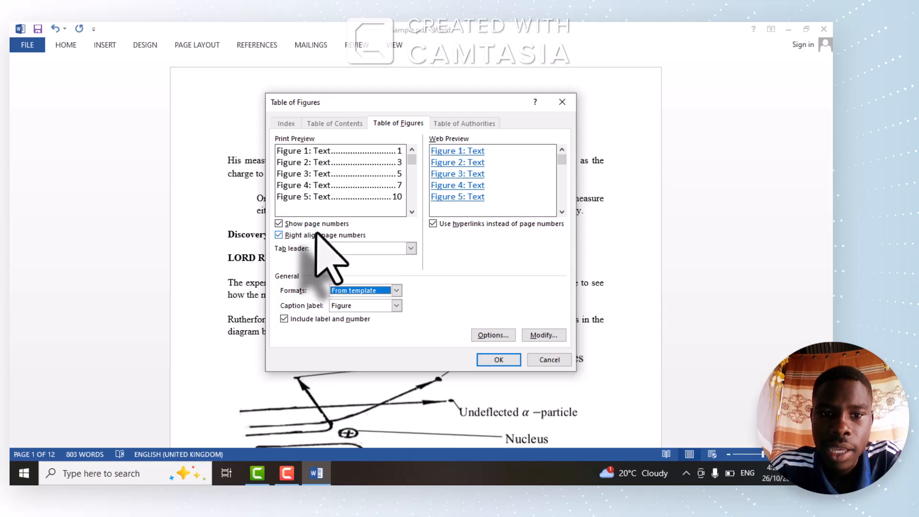
Preview the list with the Table caption label and set the caption label back to Figure
left_click(396, 306)
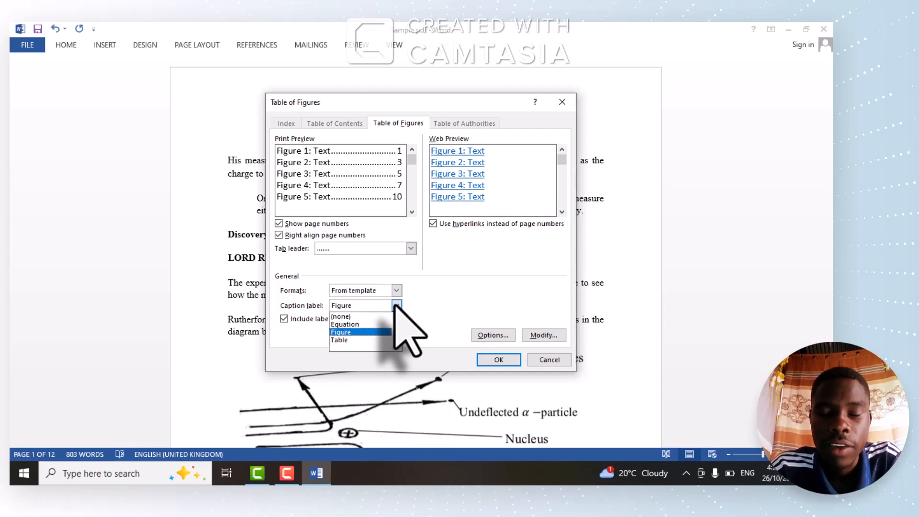
left_click(349, 339)
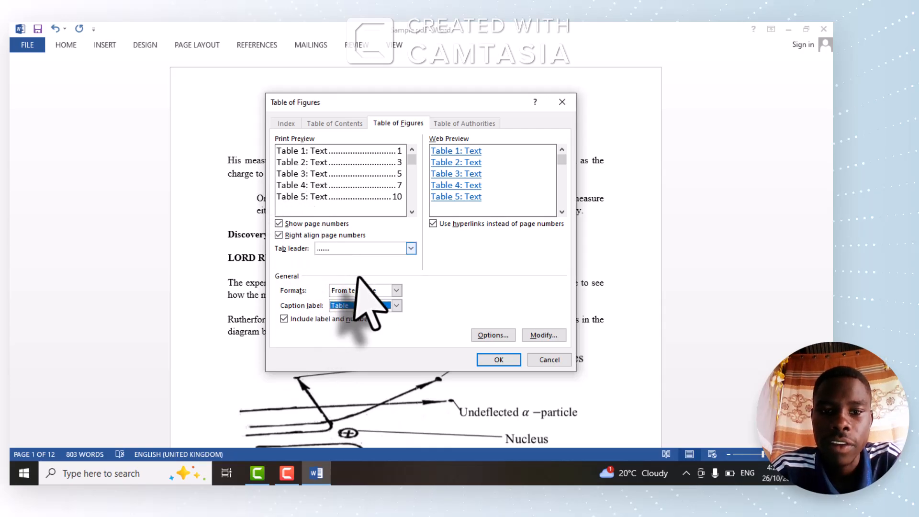
left_click(396, 305)
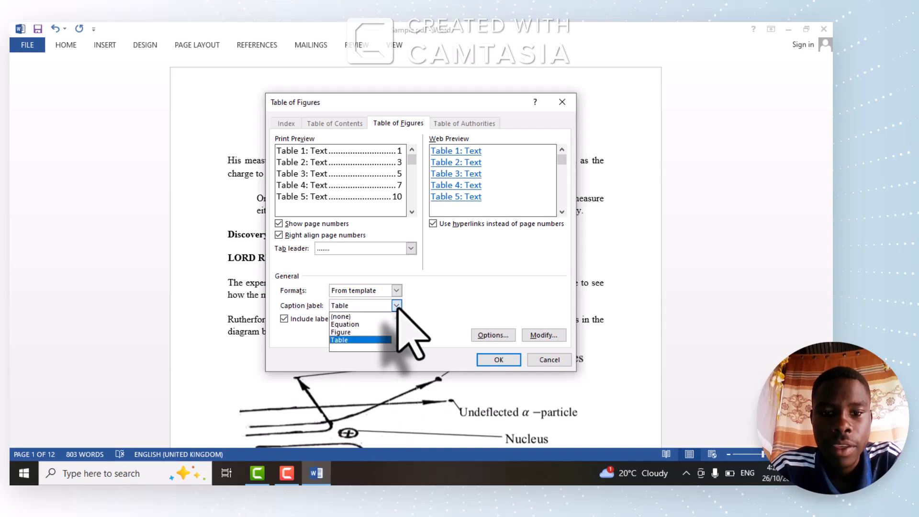
left_click(355, 333)
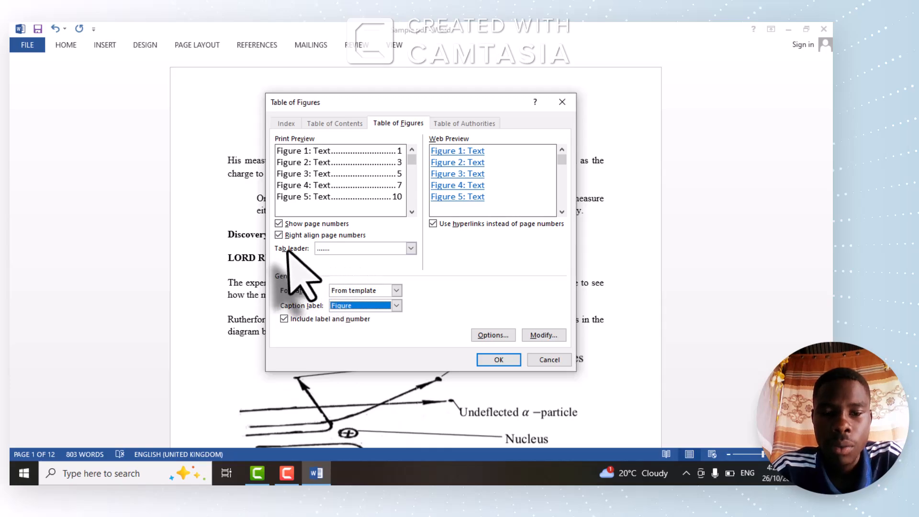
Keep the dotted tab leader and insert the list of figures at the start of the document
left_click(411, 249)
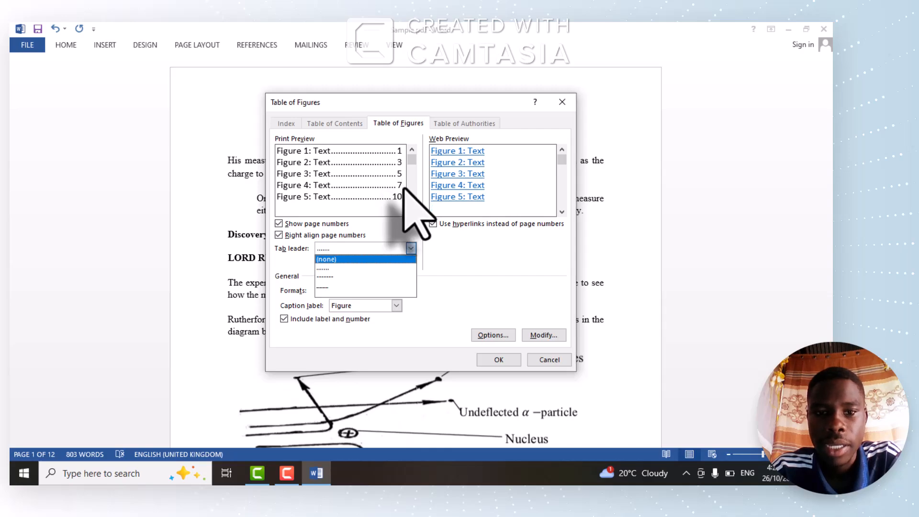
left_click(359, 247)
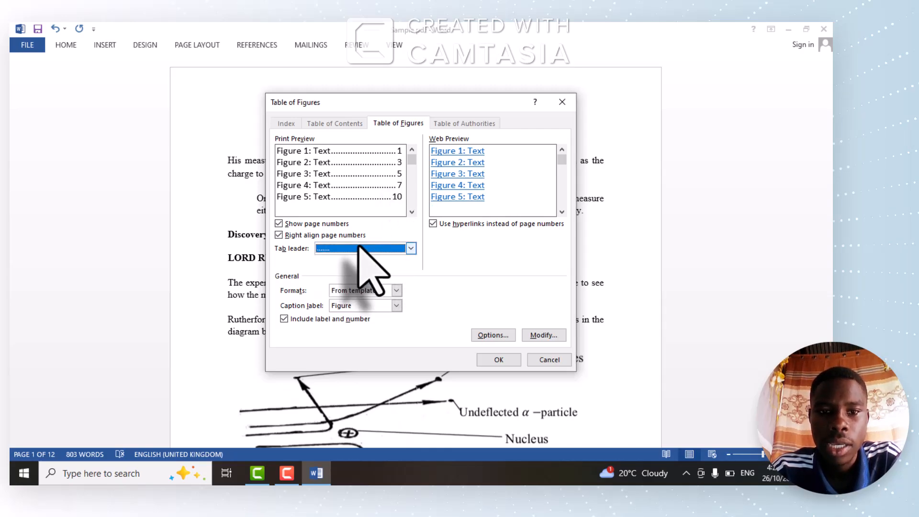
left_click(496, 360)
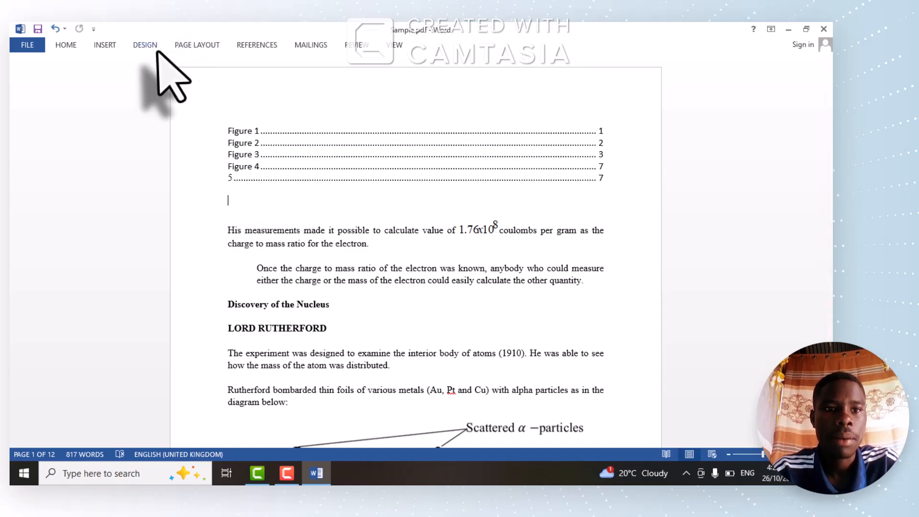
Insert a list of tables below the list of figures, using the Table caption label and the solid underline tab leader
left_click(268, 45)
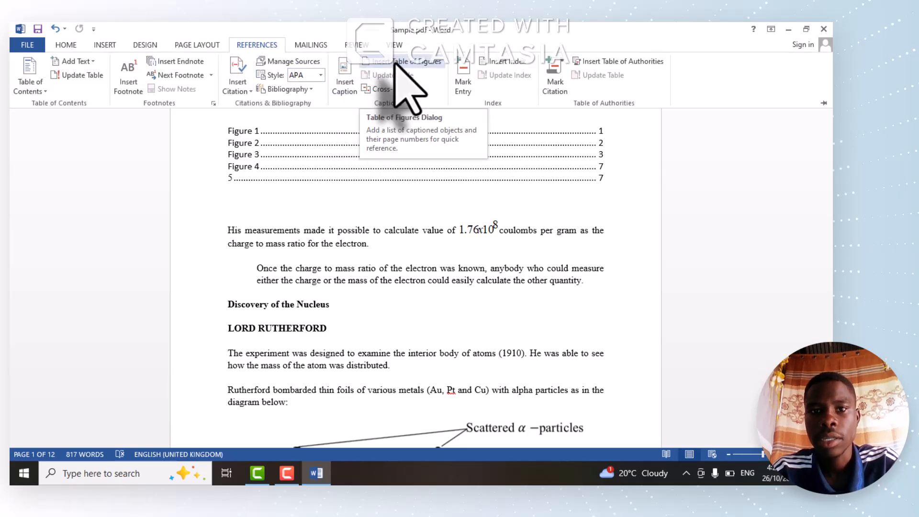
left_click(396, 64)
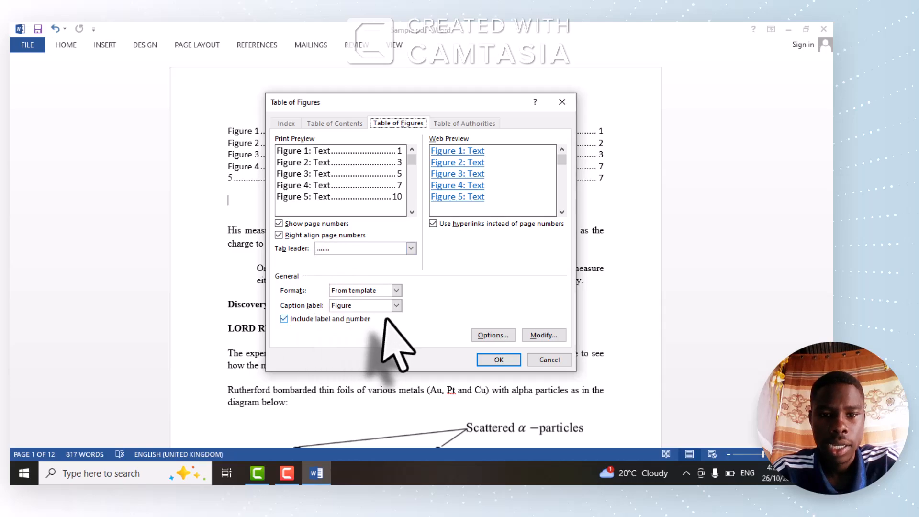
left_click(396, 305)
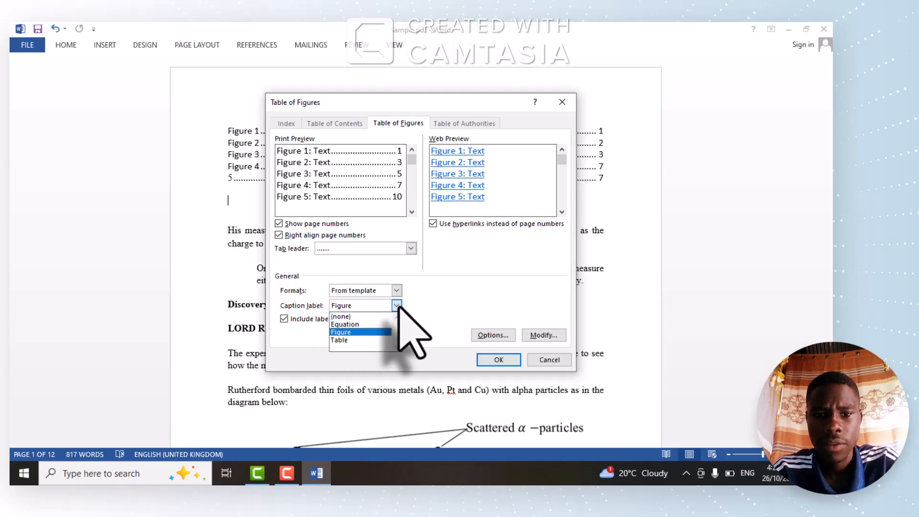
left_click(352, 340)
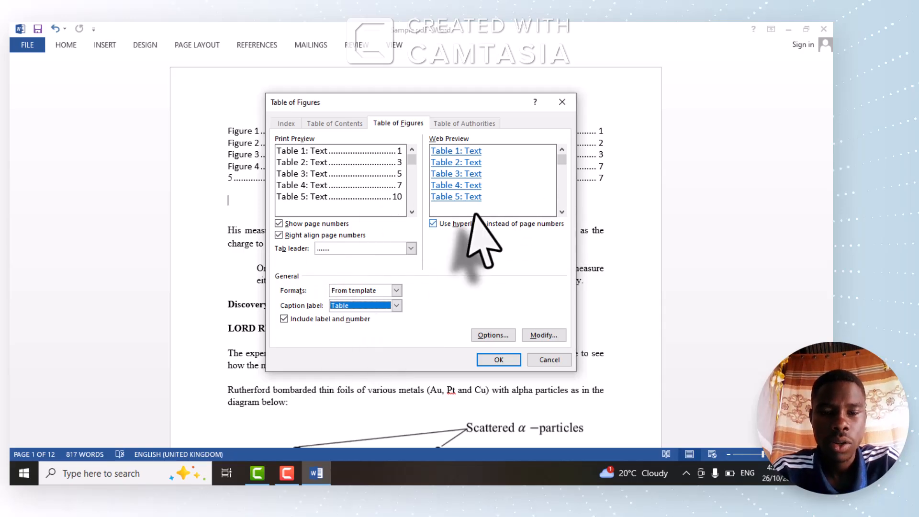
left_click(411, 248)
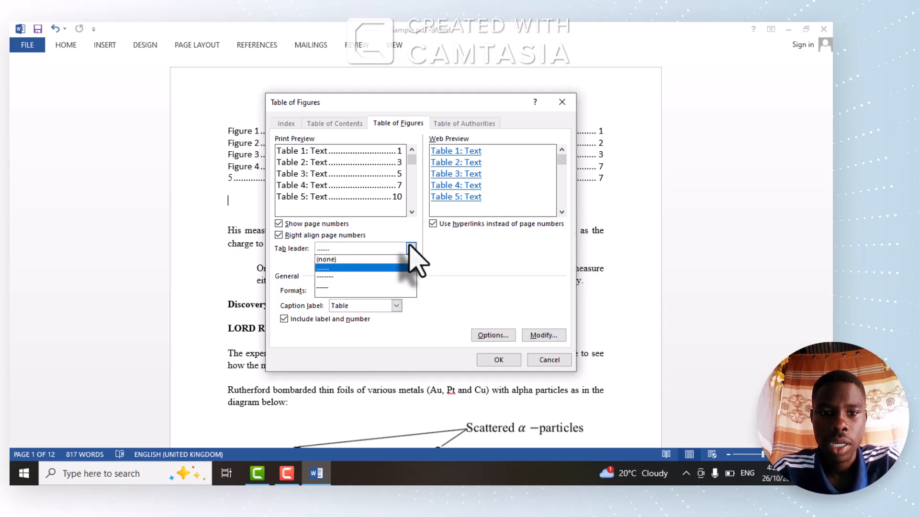
left_click(332, 285)
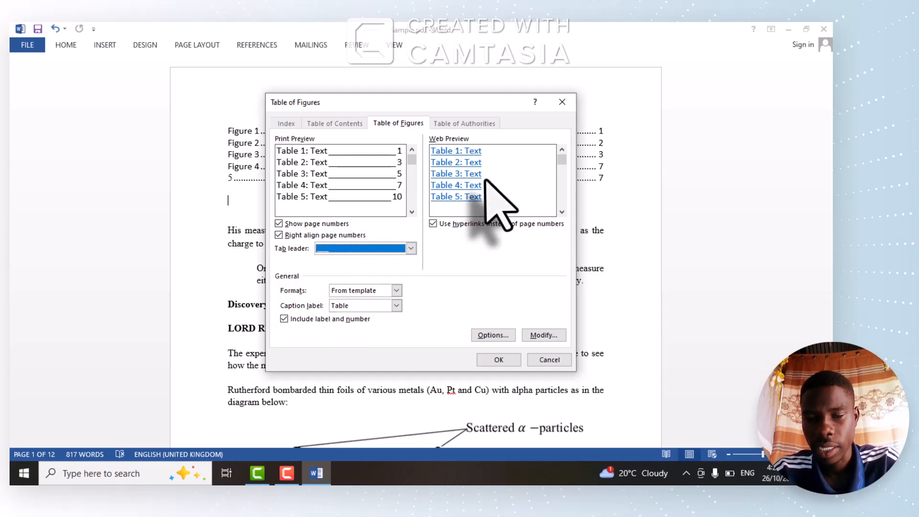
left_click(499, 360)
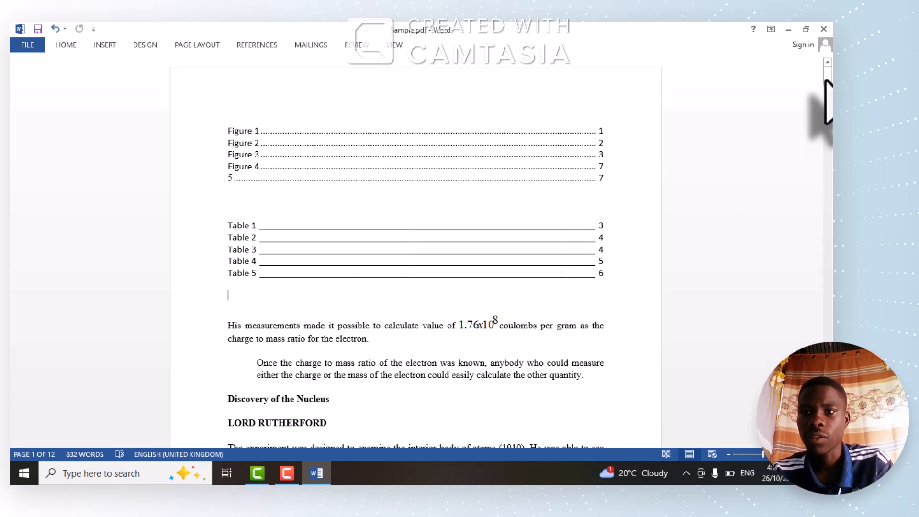
Move the mass spectrometer diagram from above the Figure 2 caption on page 2 to directly below the Figure 3 caption on page 3
left_click_drag(827, 80, 827, 111)
left_click(374, 173)
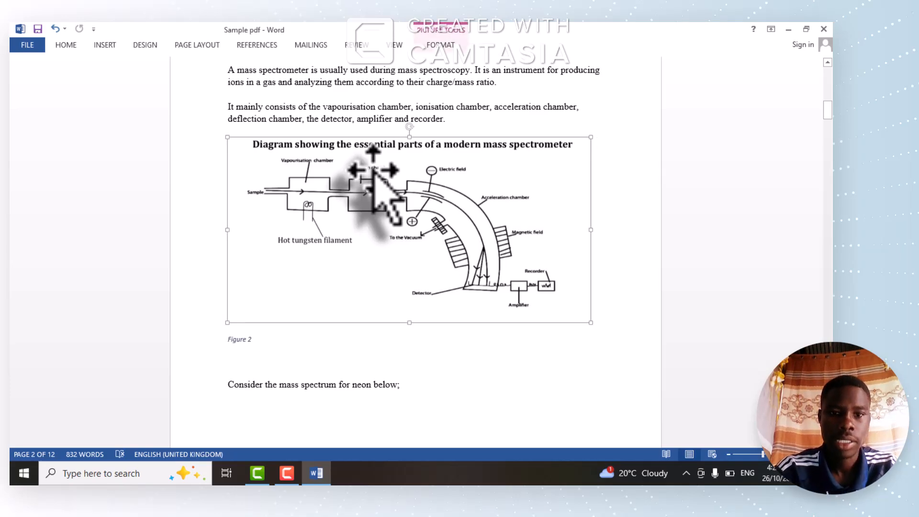
key("Delete")
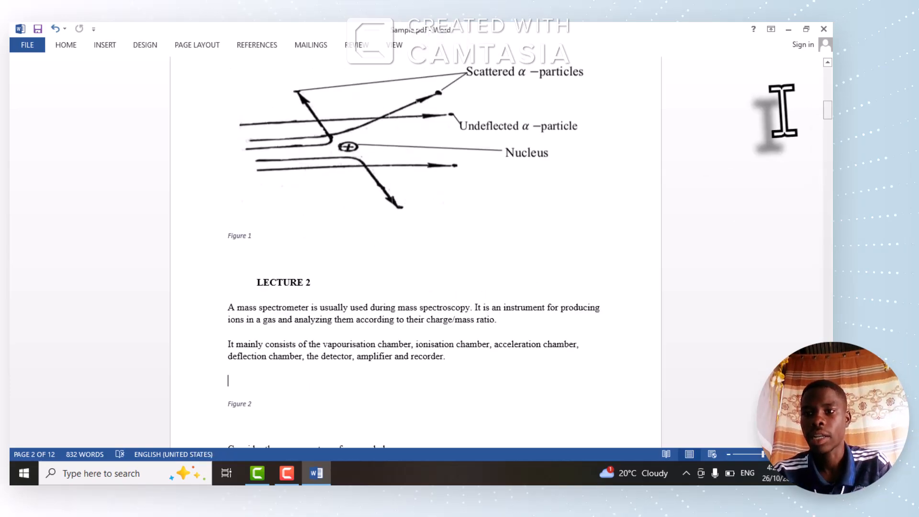
left_click_drag(826, 114, 827, 141)
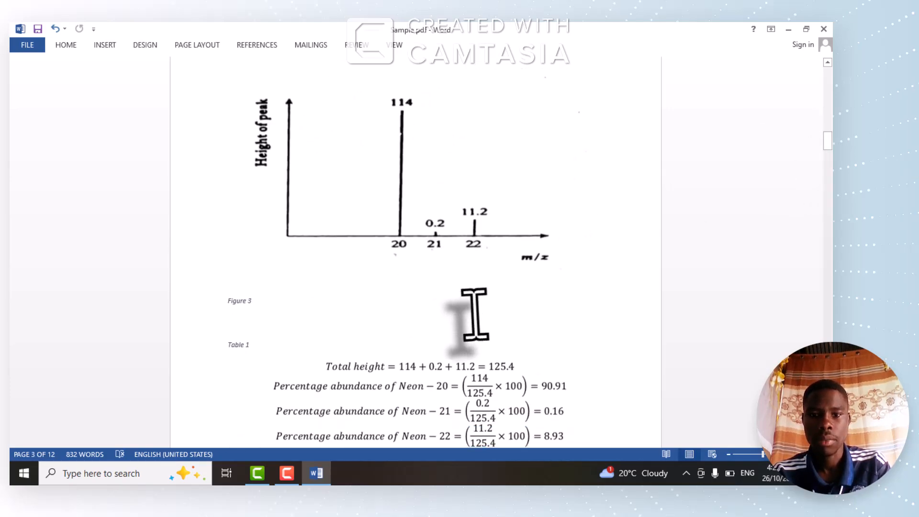
key("ctrl+v")
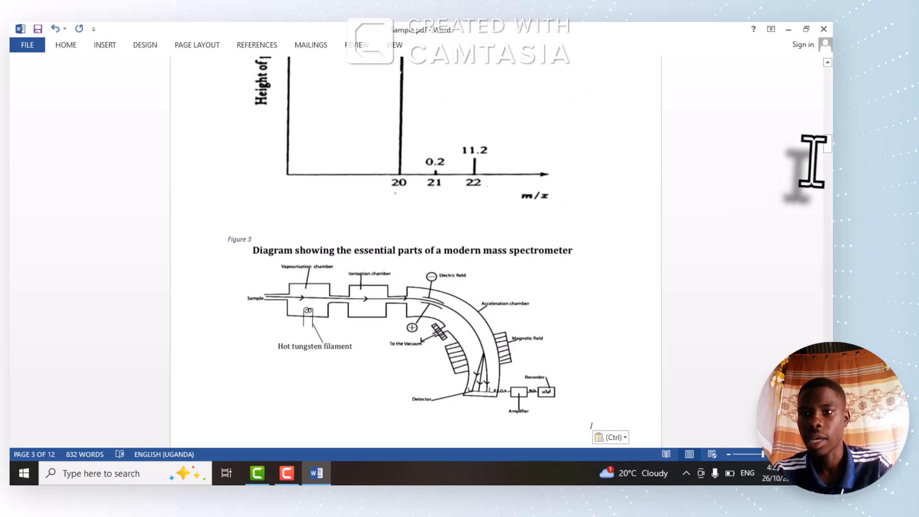
Try updating the entire list of figures on page 1, and undo that update
left_click_drag(827, 152, 826, 57)
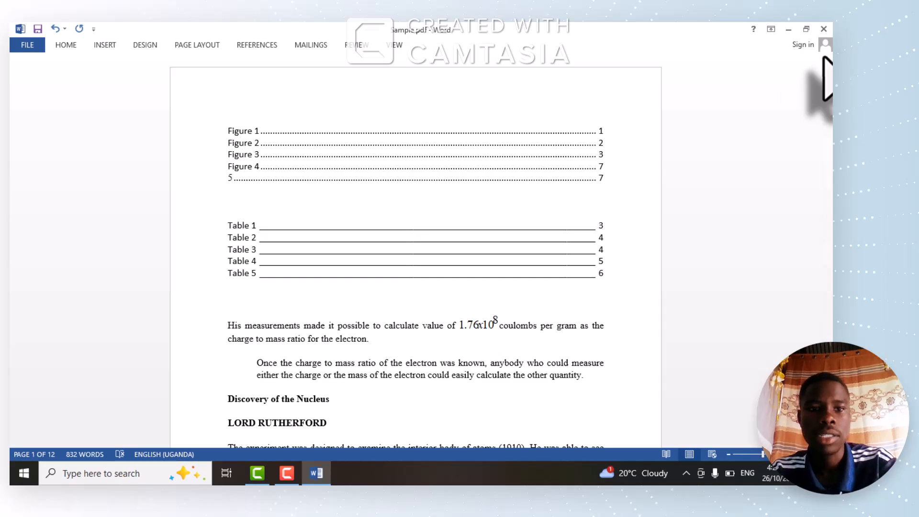
right_click(330, 165)
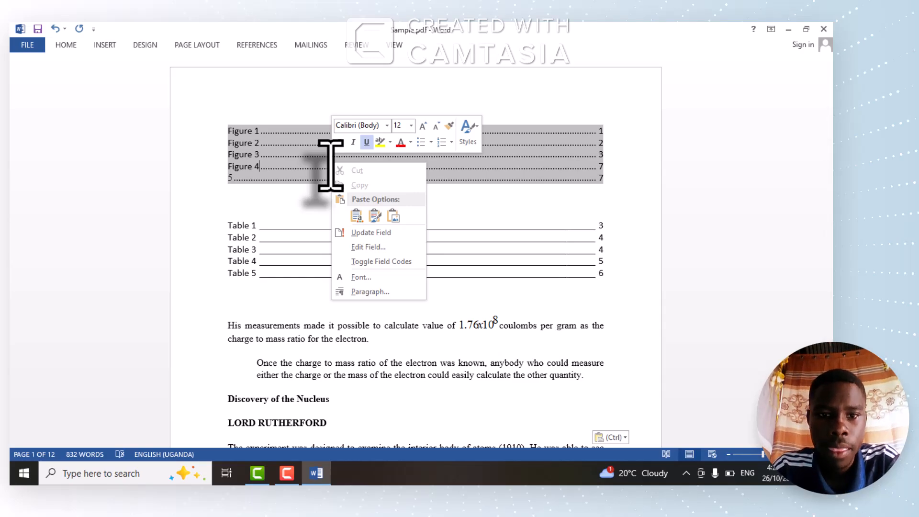
left_click(375, 234)
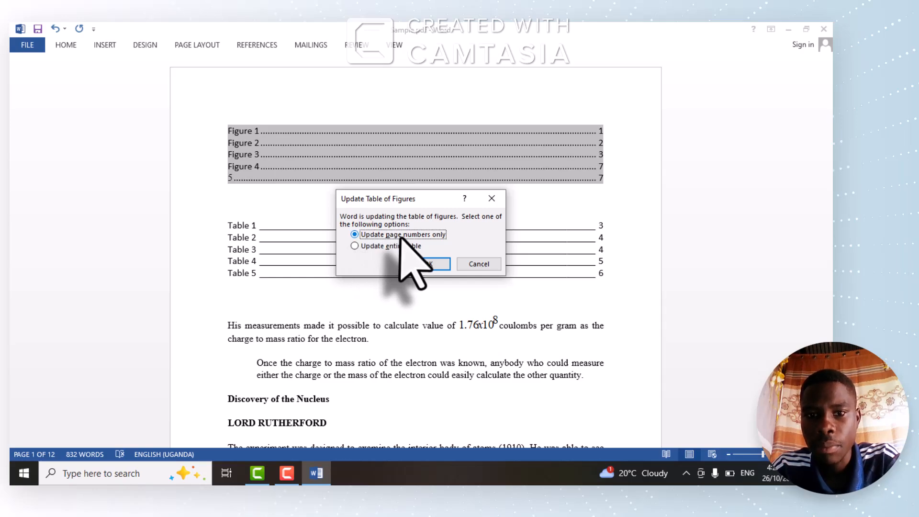
left_click(354, 246)
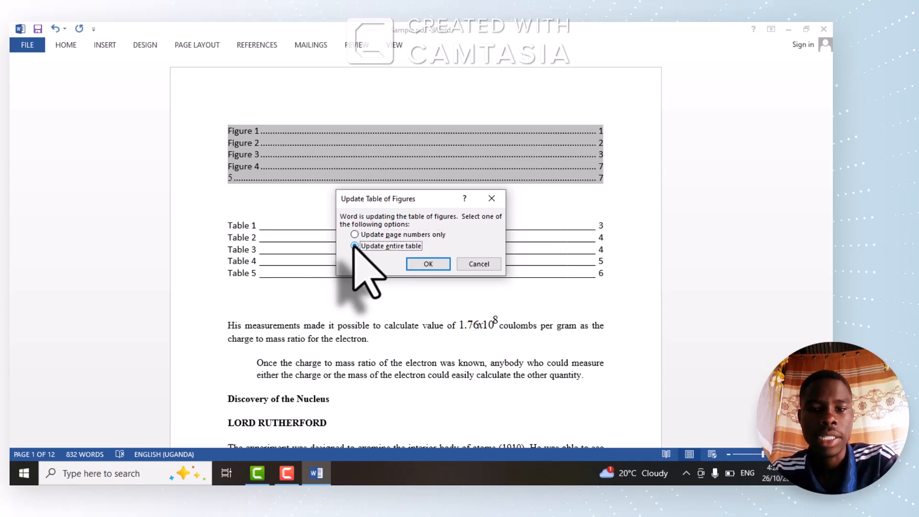
left_click(433, 266)
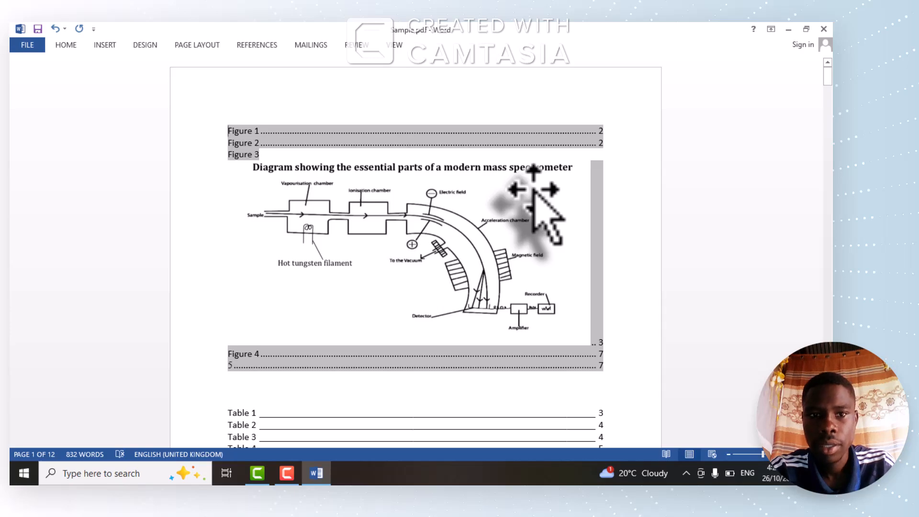
key("ctrl+z")
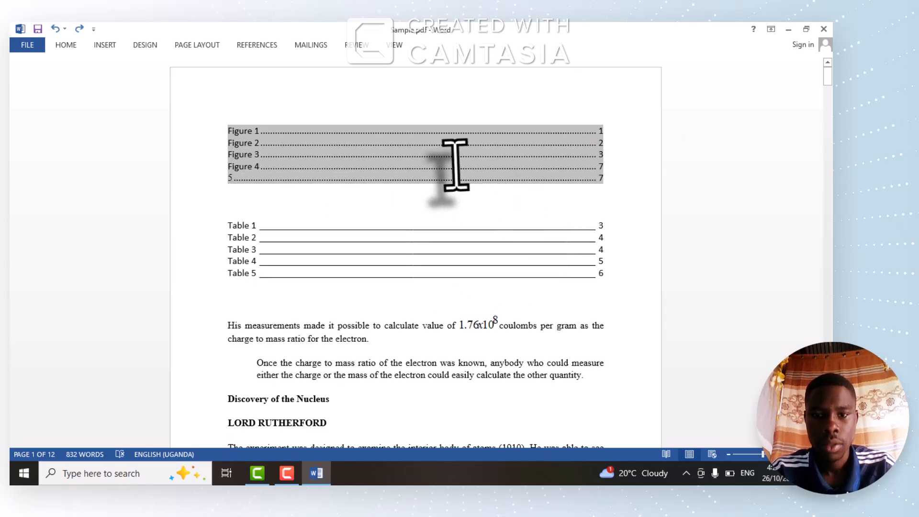
Update only the page numbers in the list of figures
right_click(455, 164)
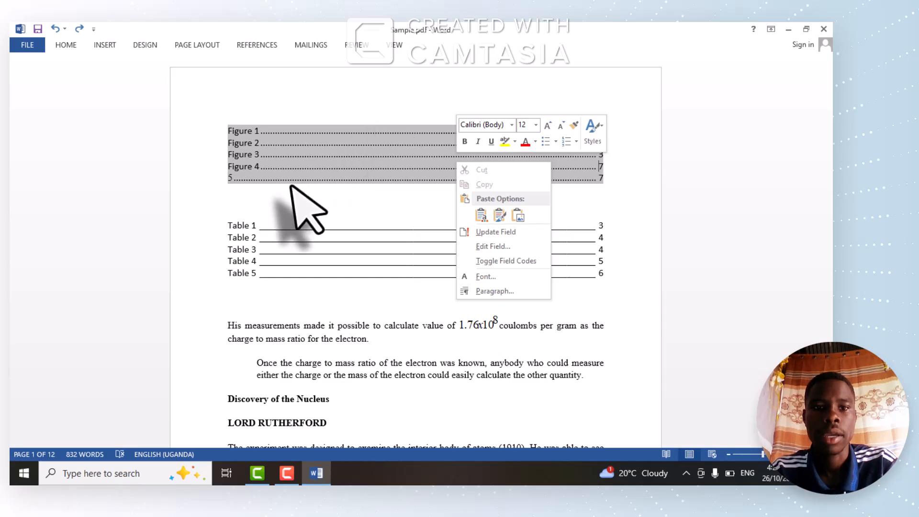
left_click(503, 233)
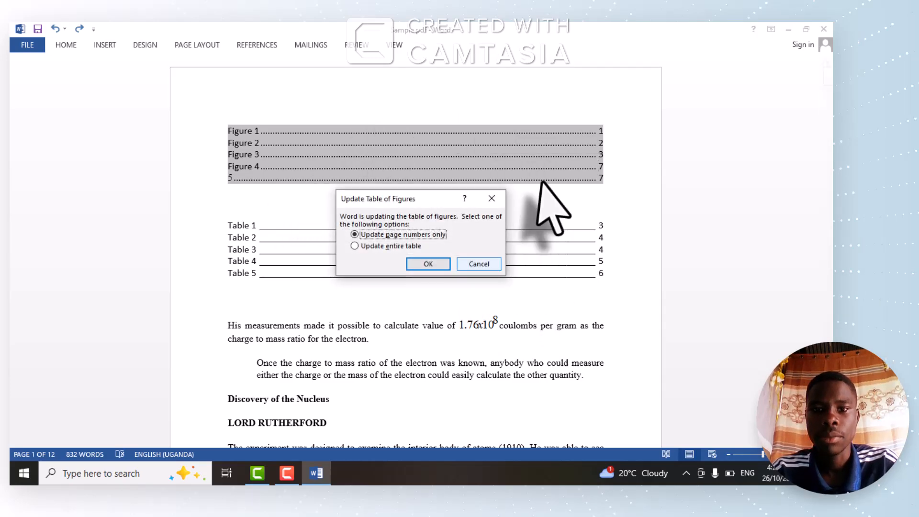
left_click(427, 268)
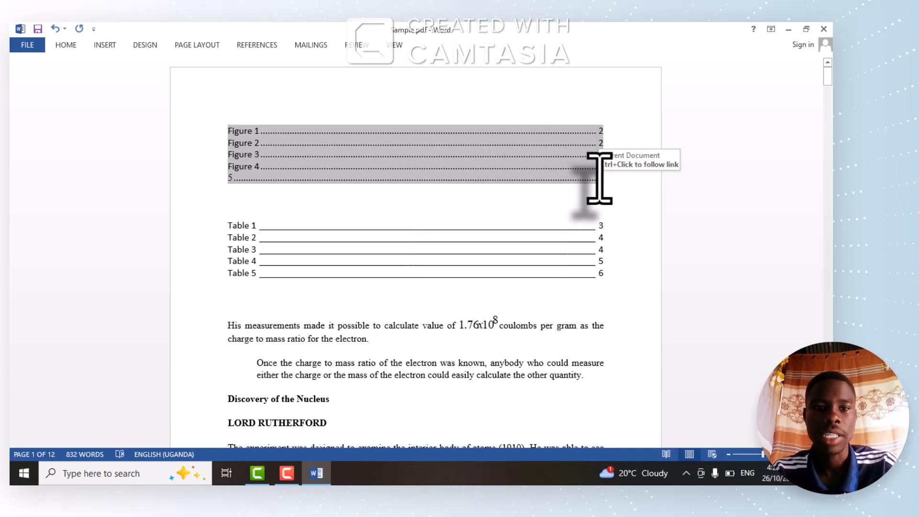
Check the update options for the list of tables, and dismiss them without updating
left_click(270, 263)
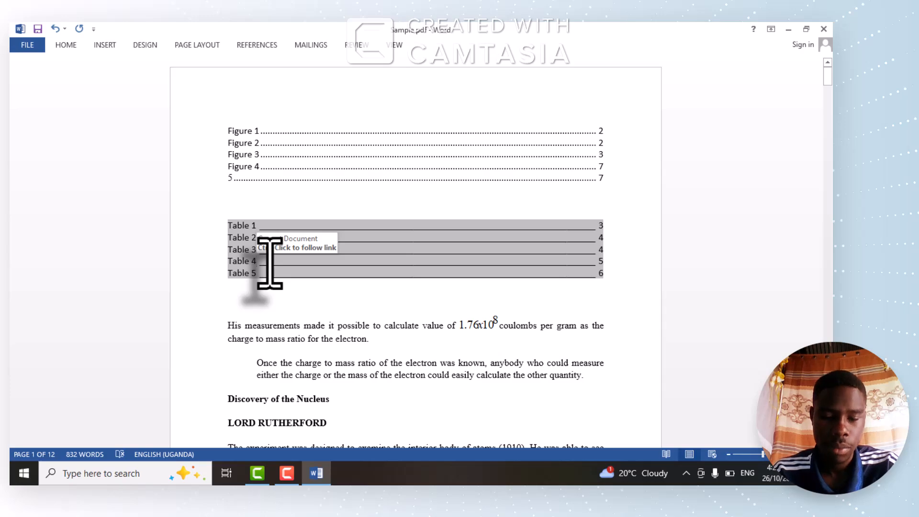
right_click(271, 262)
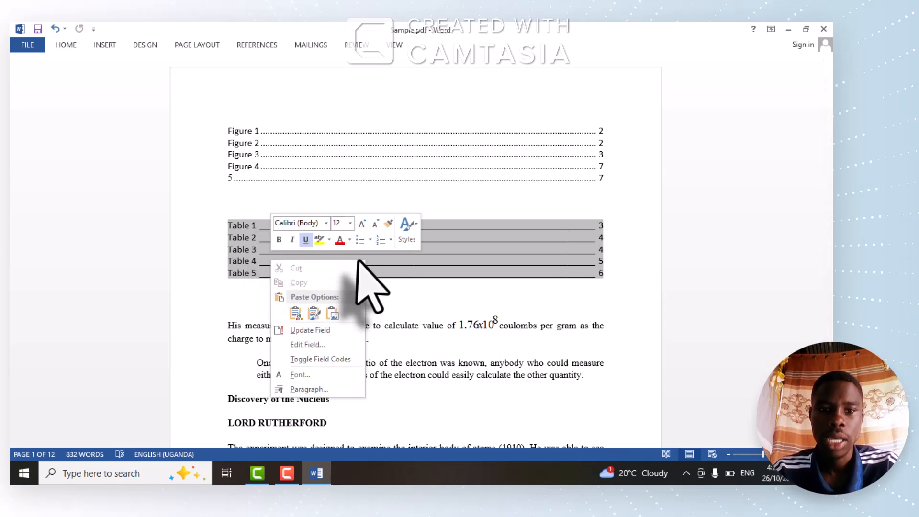
left_click(323, 332)
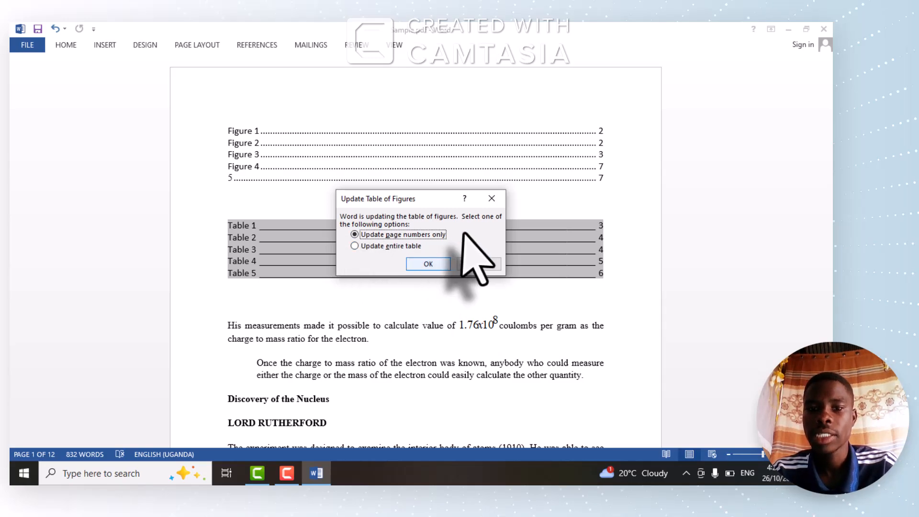
left_click(491, 197)
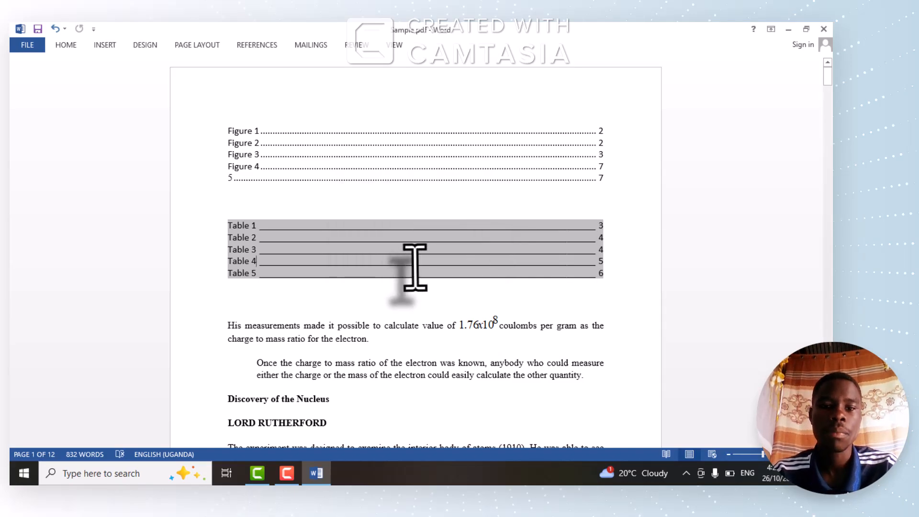
left_click(439, 141)
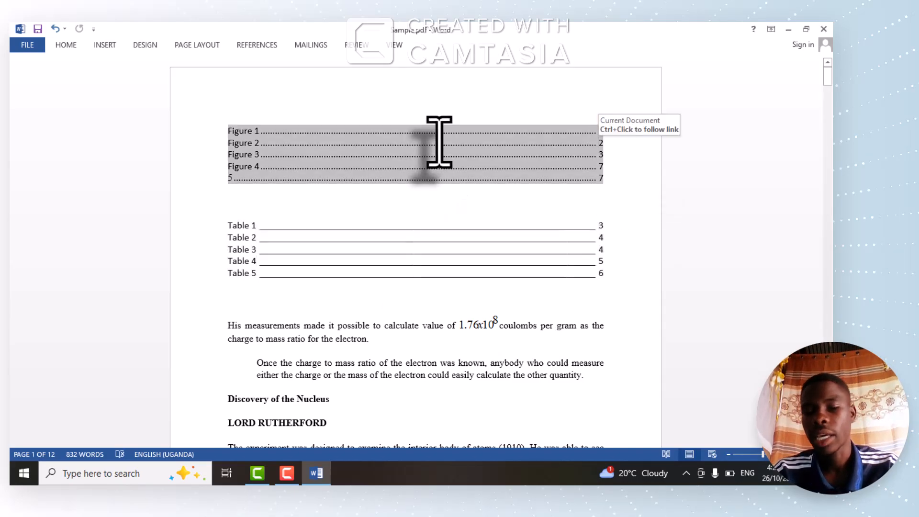
left_click(386, 342)
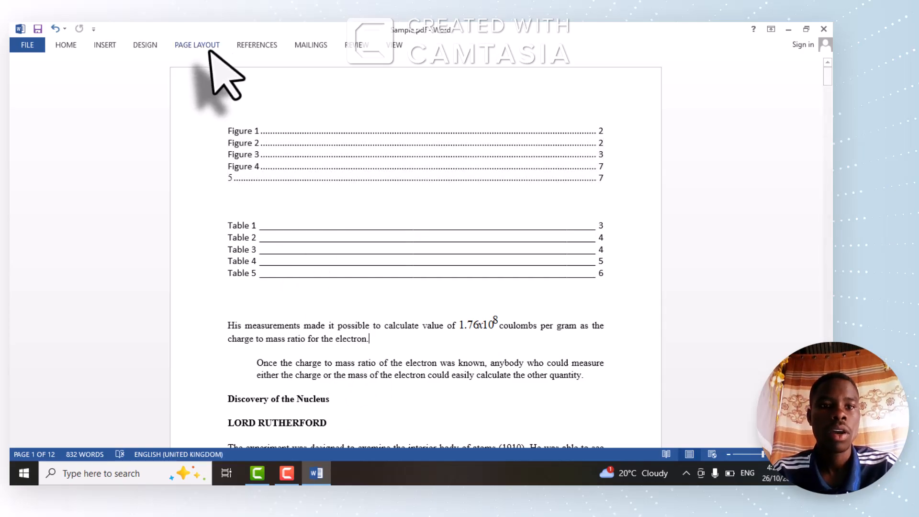
left_click(105, 47)
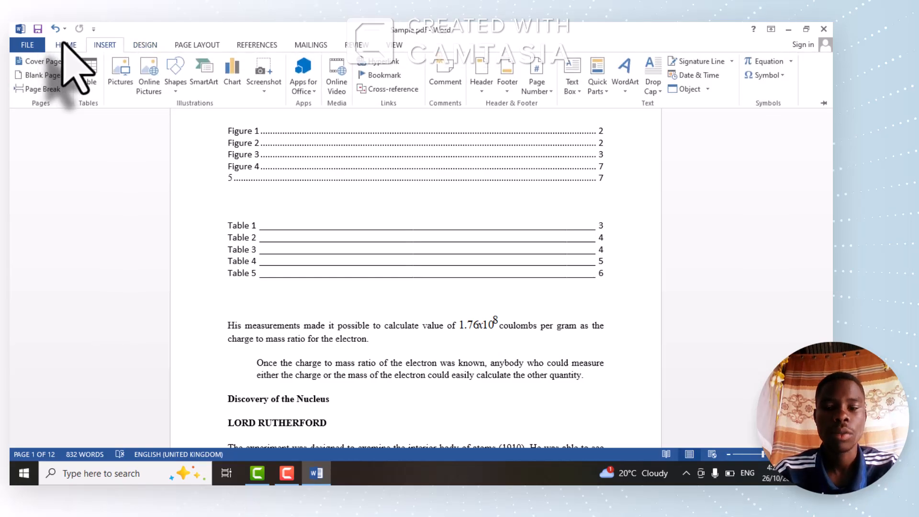
left_click(63, 44)
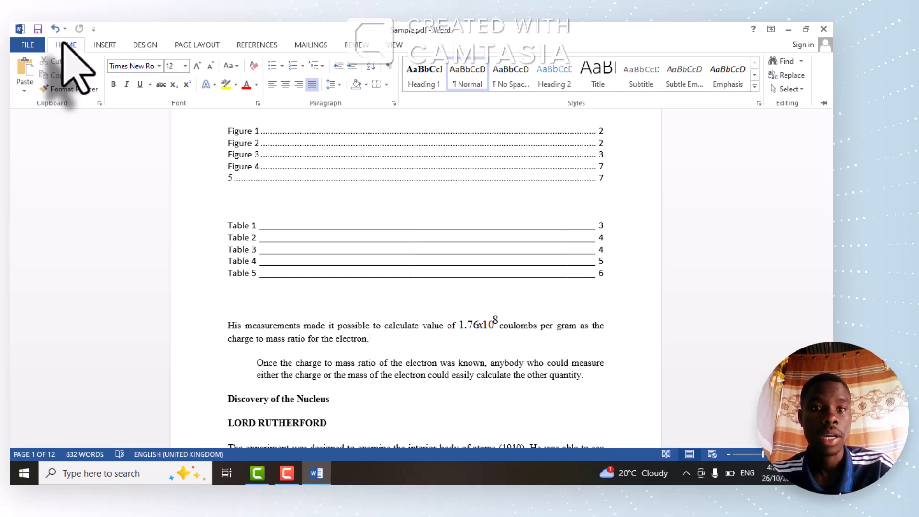
left_click(103, 44)
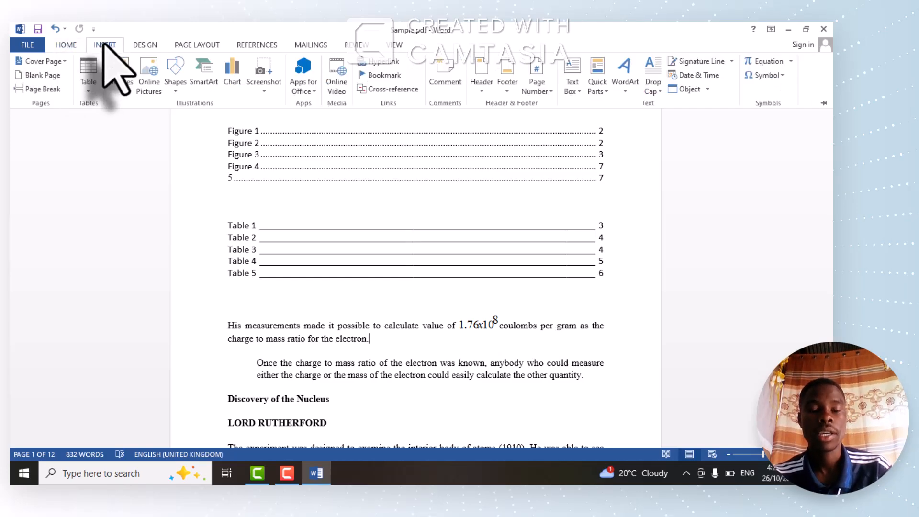
left_click(144, 44)
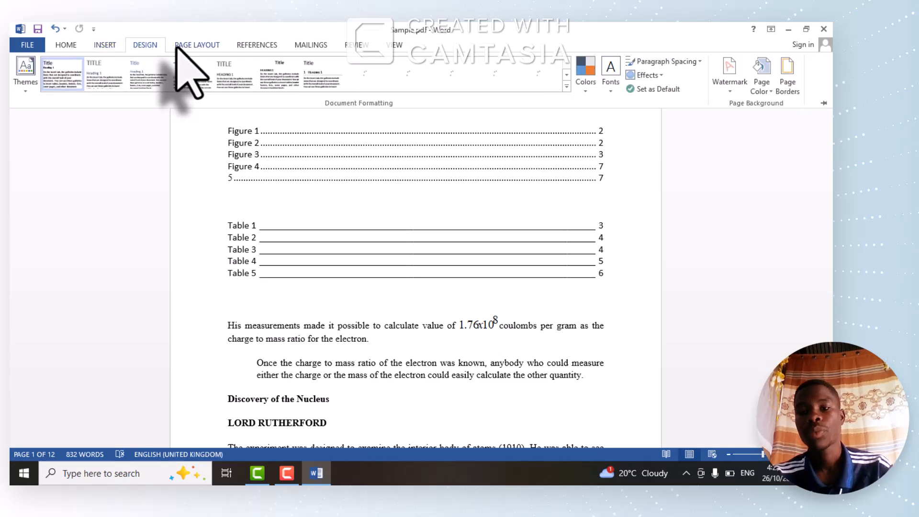